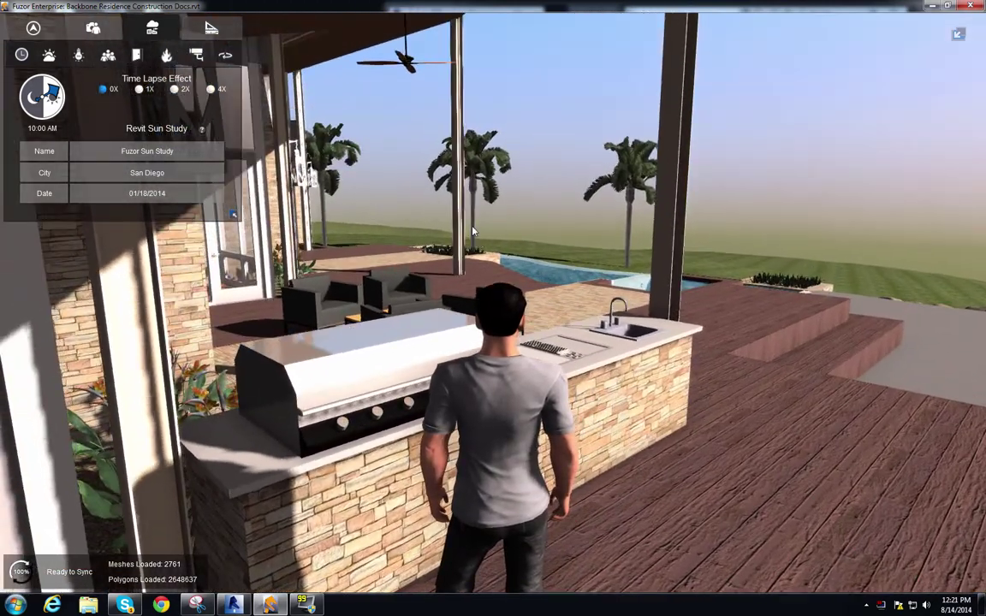
# Set the weather over the outdoor kitchen to full rain with the weather controls.
pyautogui.moveTo(568, 237); pyautogui.dragTo(568, 237, button='right')
pyautogui.press('Left')
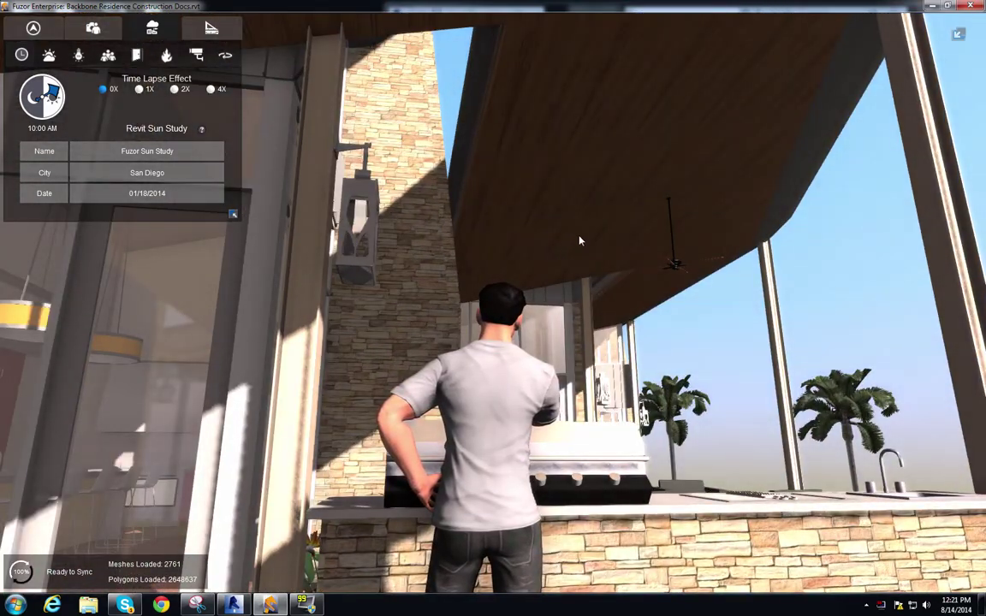
pyautogui.moveTo(714, 343); pyautogui.dragTo(722, 353, button='right')
pyautogui.press('Left')
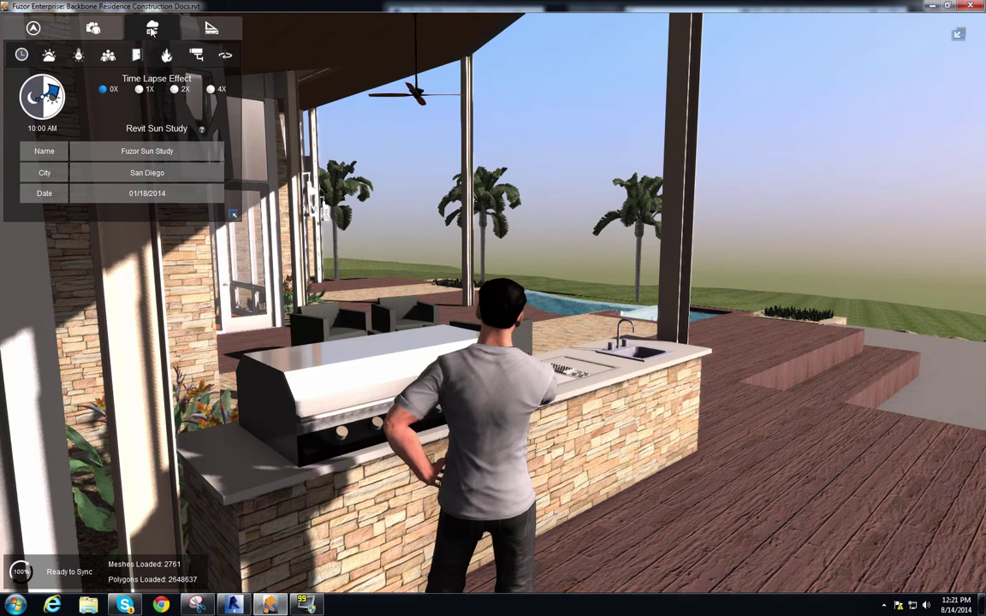
pyautogui.click(48, 57)
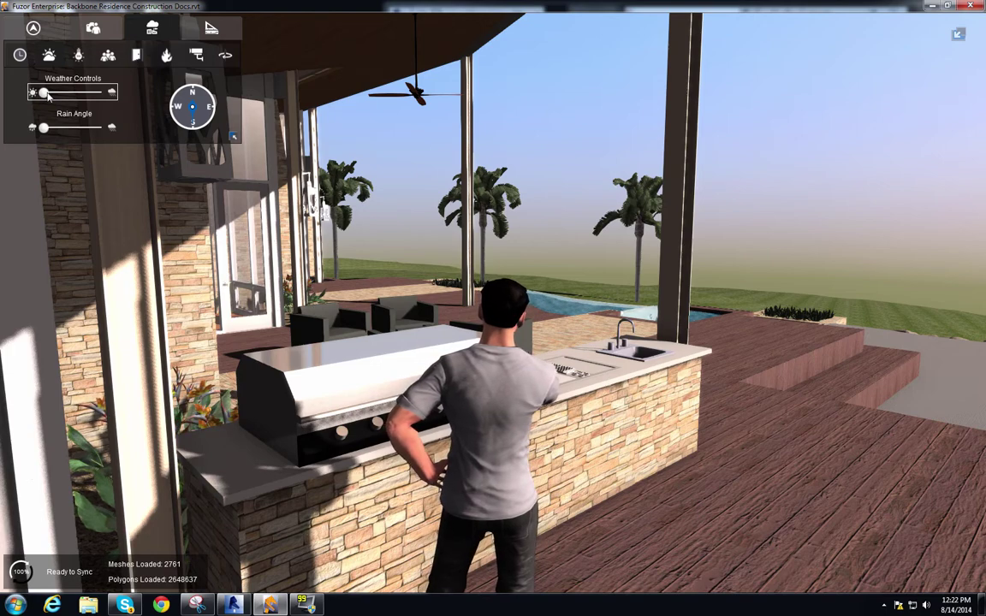
pyautogui.moveTo(43, 93); pyautogui.dragTo(102, 94)
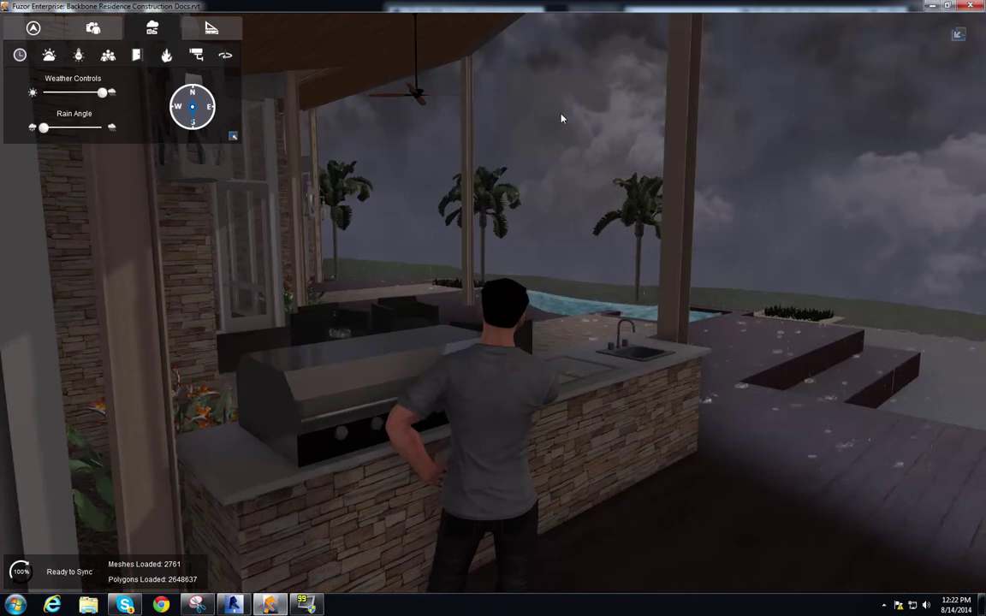
# Walk around the terrace, outdoor kitchen and pool to examine where the rain falls and which covered areas stay dry.
pyautogui.moveTo(829, 207); pyautogui.dragTo(830, 207, button='right')
pyautogui.press('d')
pyautogui.press('w')
pyautogui.press('a')
pyautogui.press('s')
pyautogui.press('Right')
pyautogui.press('w')
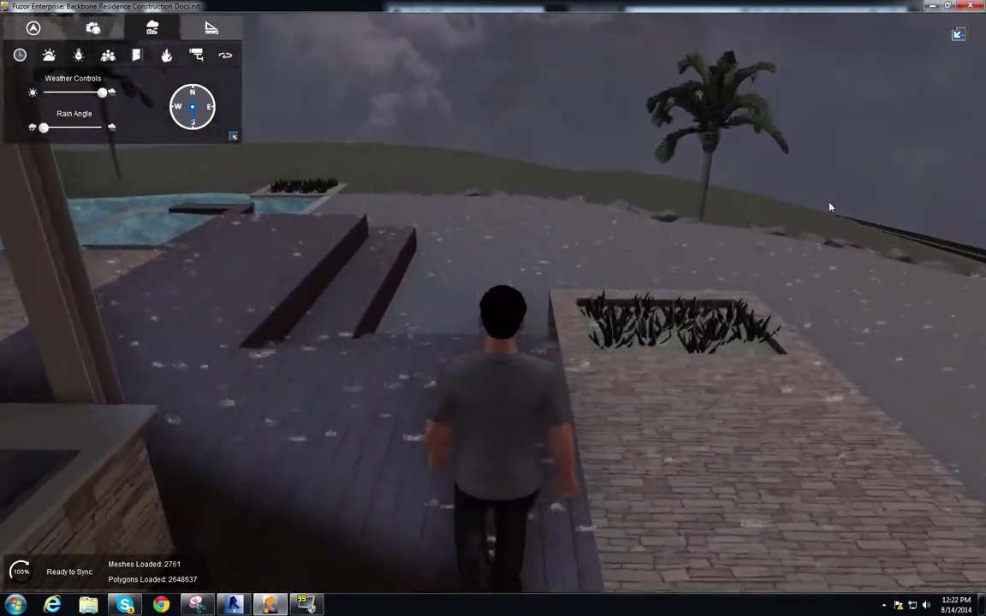
pyautogui.press('Left')
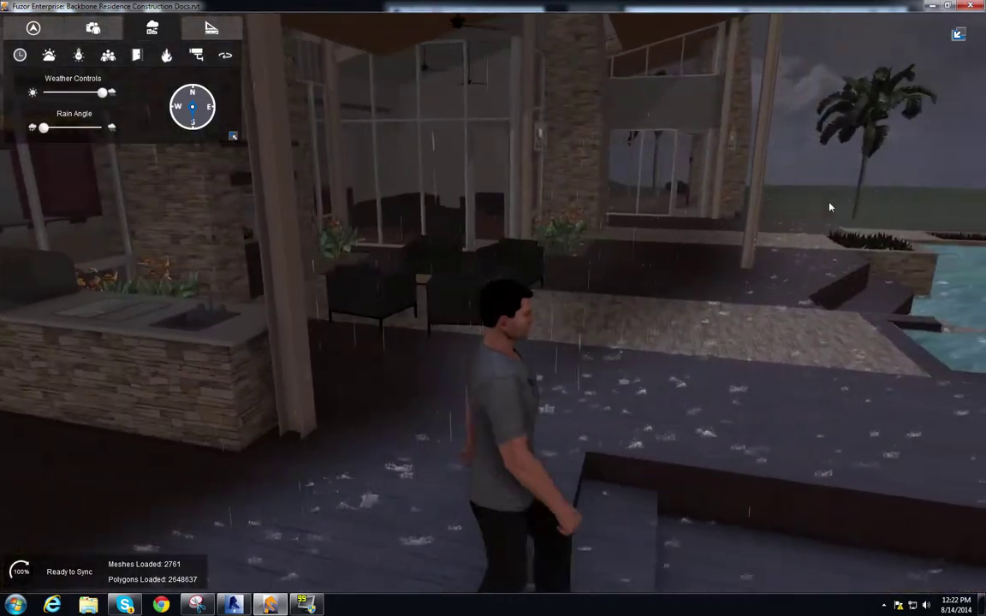
pyautogui.press('Right')
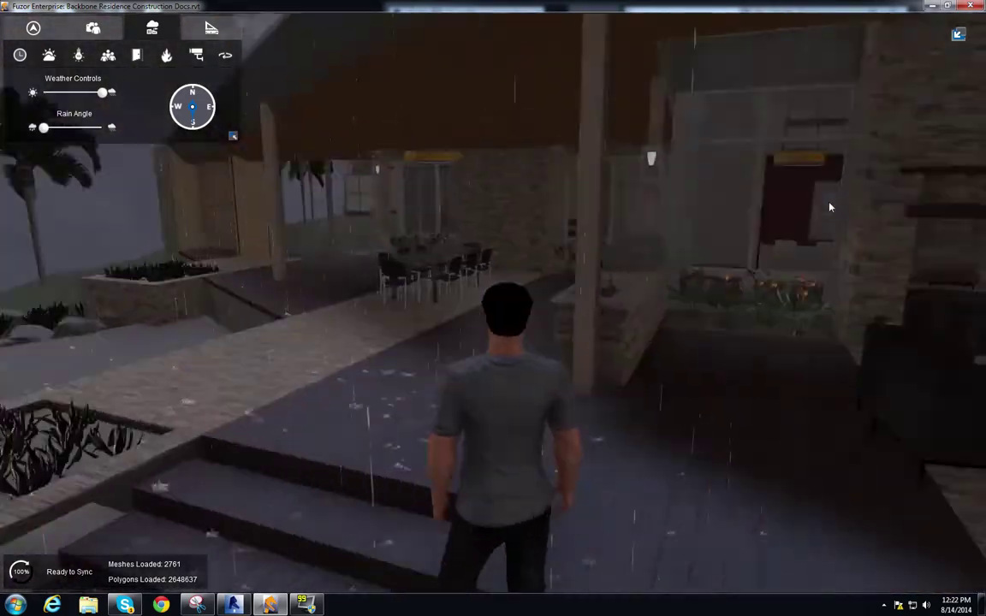
pyautogui.press('Right')
pyautogui.press('Left')
pyautogui.press('Up')
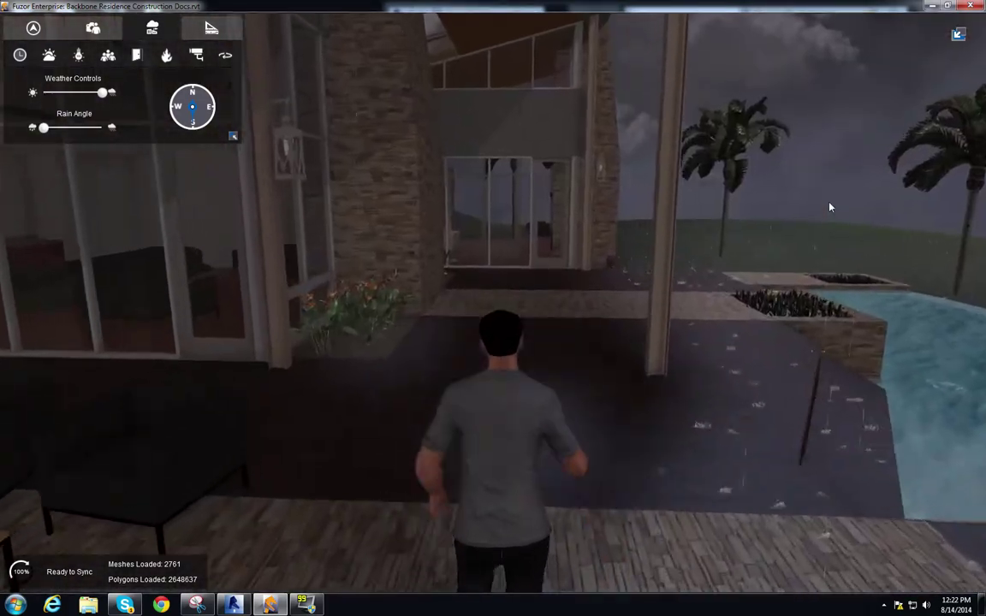
pyautogui.press('Left')
pyautogui.press('Right')
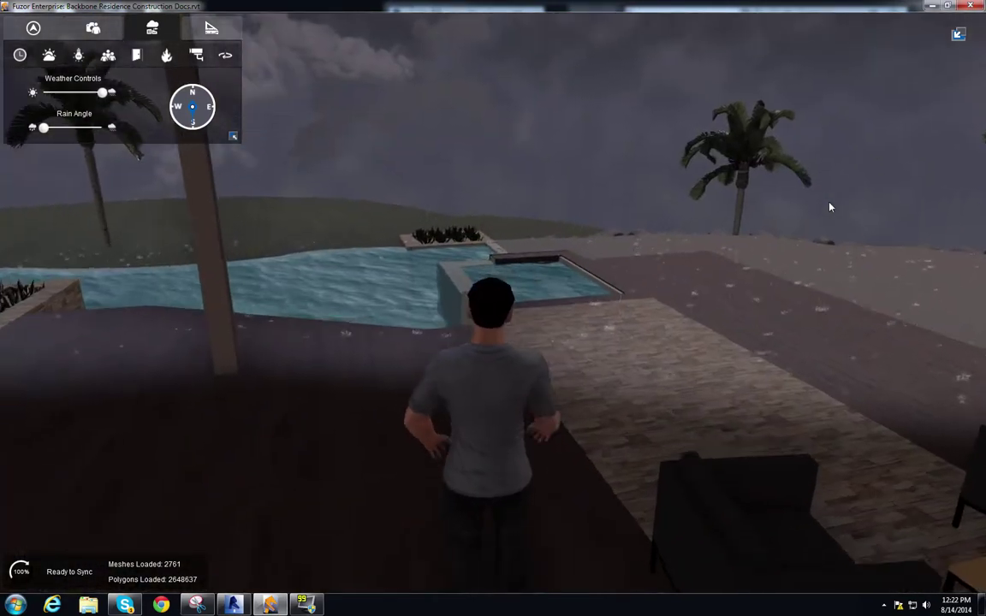
pyautogui.press('Up')
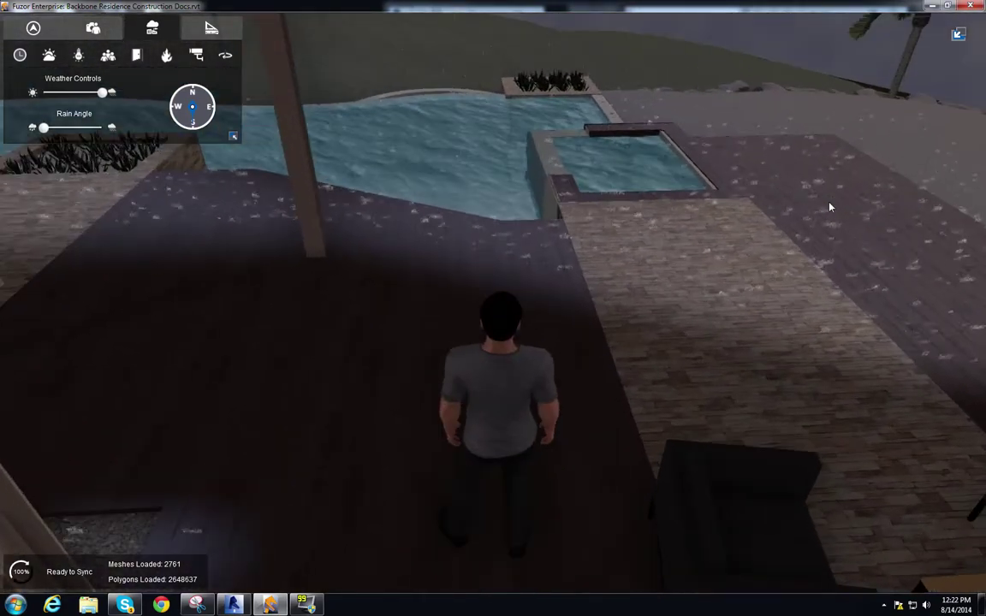
pyautogui.press('Up')
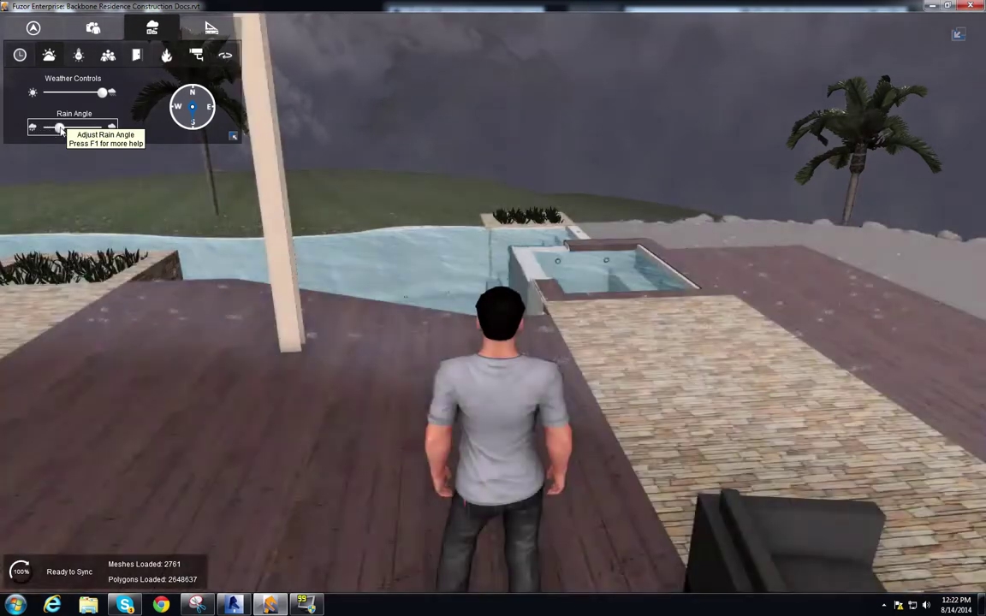
# Set the rain angle to its maximum and turn the rain direction on the compass to the west–east axis.
pyautogui.moveTo(43, 130); pyautogui.dragTo(106, 131)
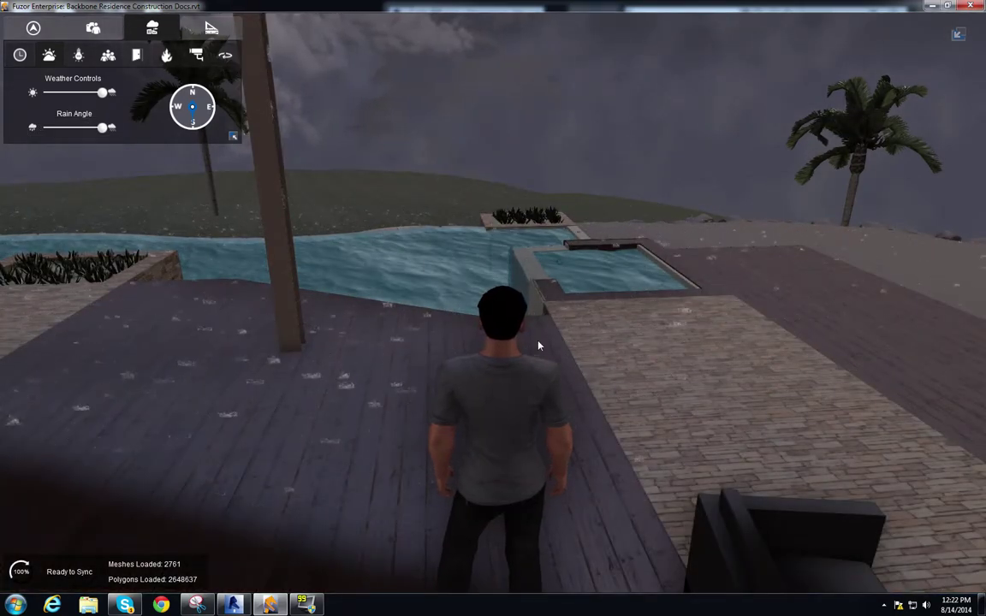
pyautogui.moveTo(539, 346); pyautogui.dragTo(530, 346, button='right')
pyautogui.press('d')
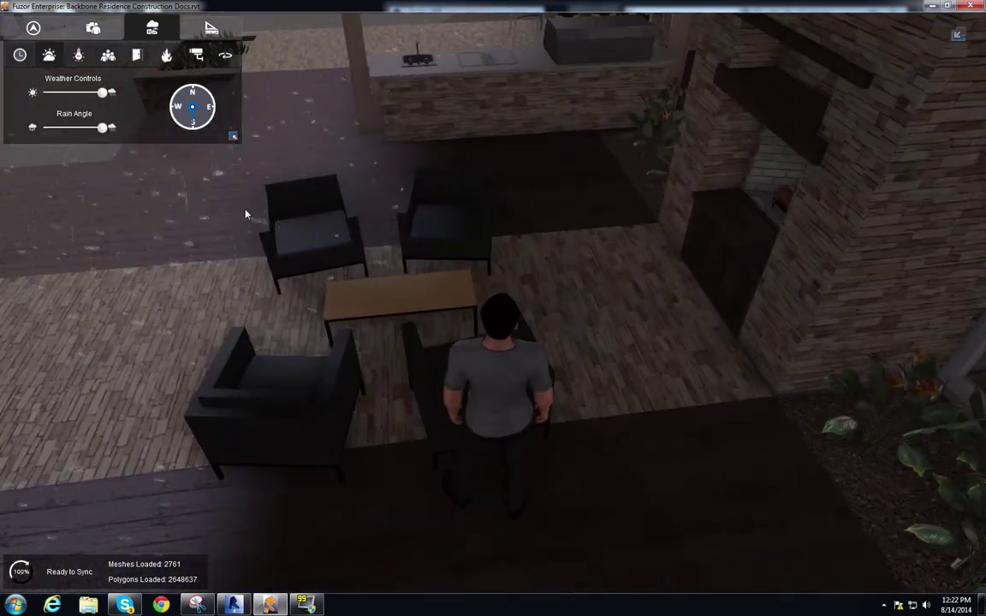
pyautogui.moveTo(337, 253); pyautogui.dragTo(338, 253, button='right')
pyautogui.moveTo(454, 256); pyautogui.dragTo(454, 257, button='right')
pyautogui.moveTo(455, 258); pyautogui.dragTo(452, 259)
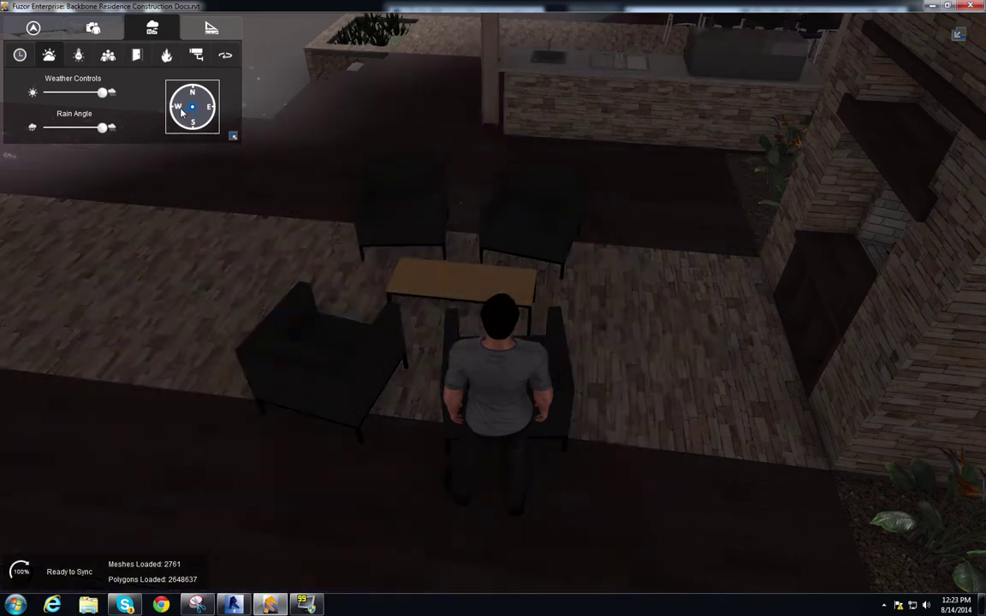
# Walk across the terrace and examine how the angled rain reaches the seating area and the house front.
pyautogui.moveTo(333, 144); pyautogui.dragTo(332, 145, button='right')
pyautogui.press('w')
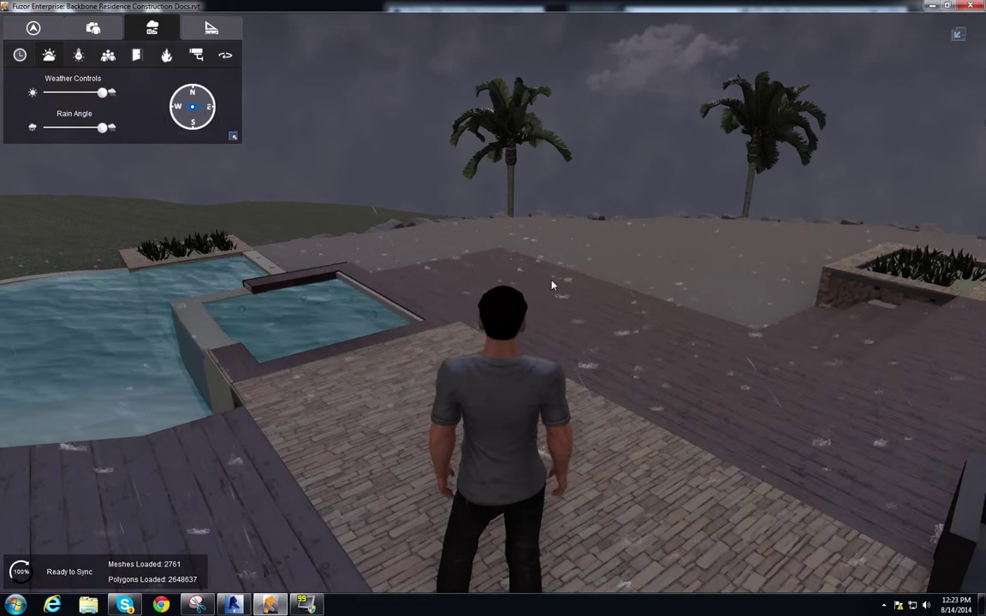
pyautogui.moveTo(553, 285); pyautogui.dragTo(563, 285, button='right')
pyautogui.press('d')
pyautogui.press('Left')
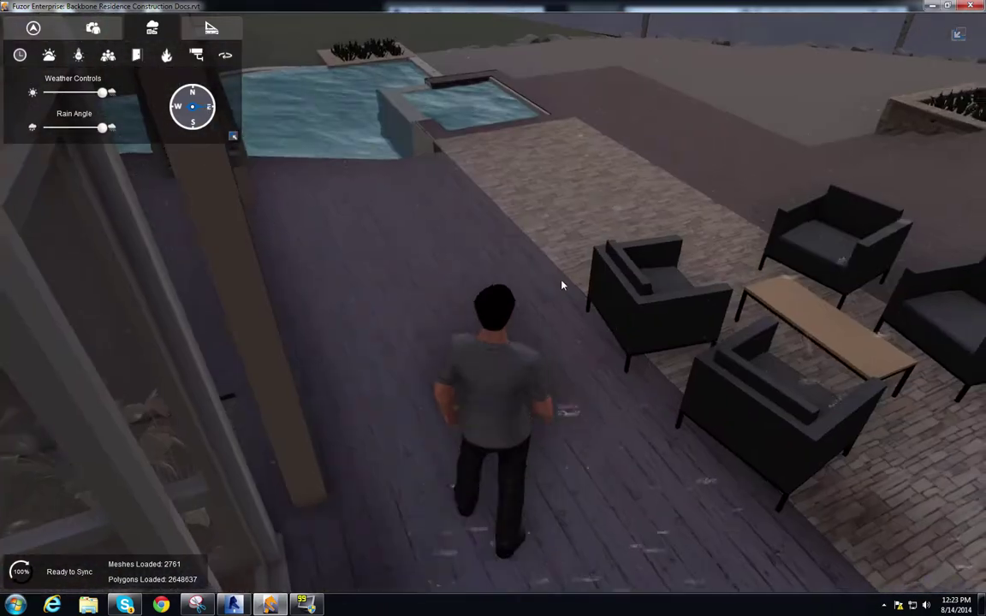
pyautogui.press('Left')
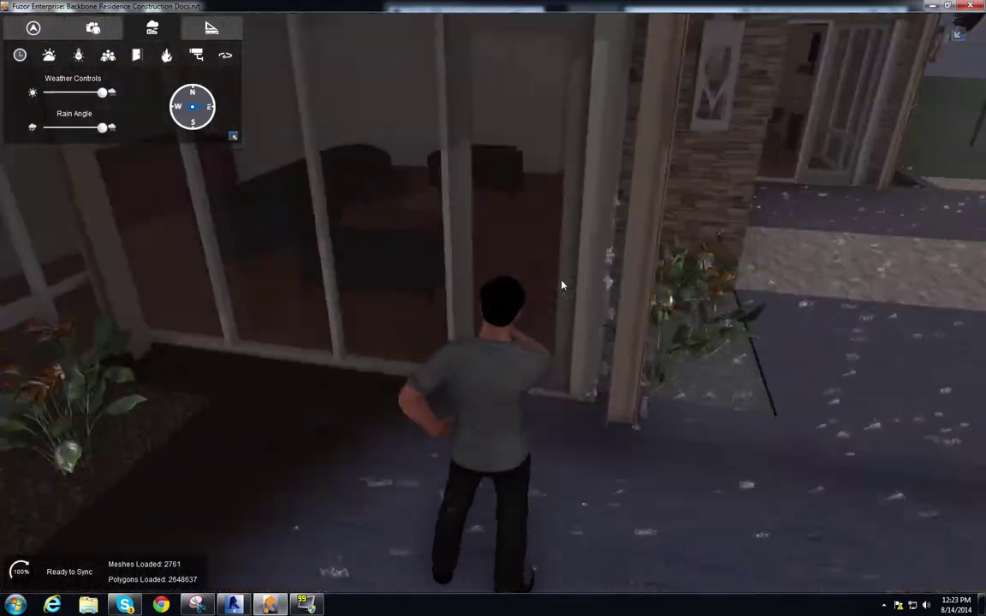
# Walk the avatar into the living room and face the stone fireplace.
pyautogui.press('w')
pyautogui.press('Up')
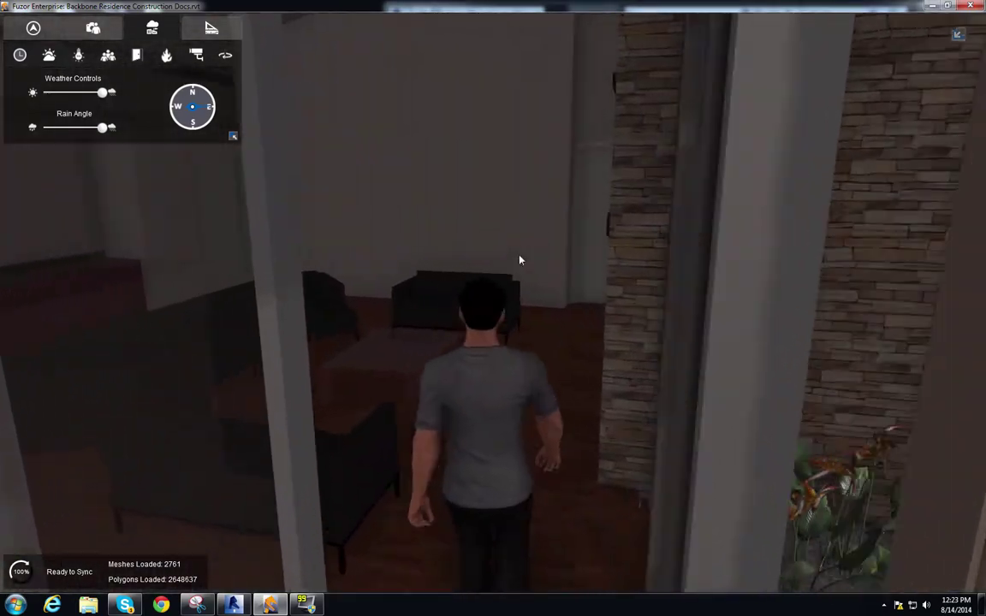
pyautogui.press('Right')
pyautogui.press('Right')
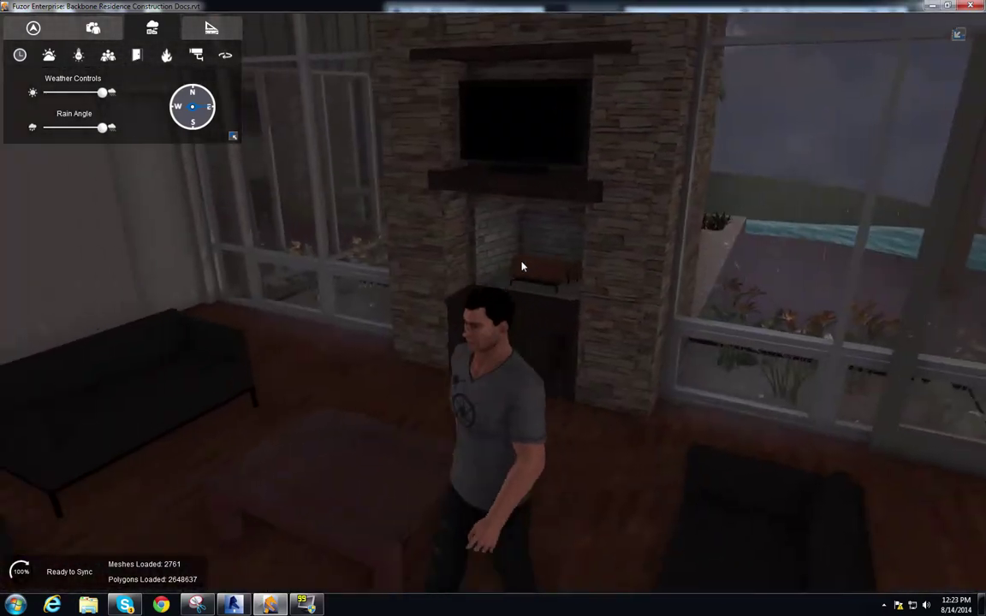
pyautogui.press('Left')
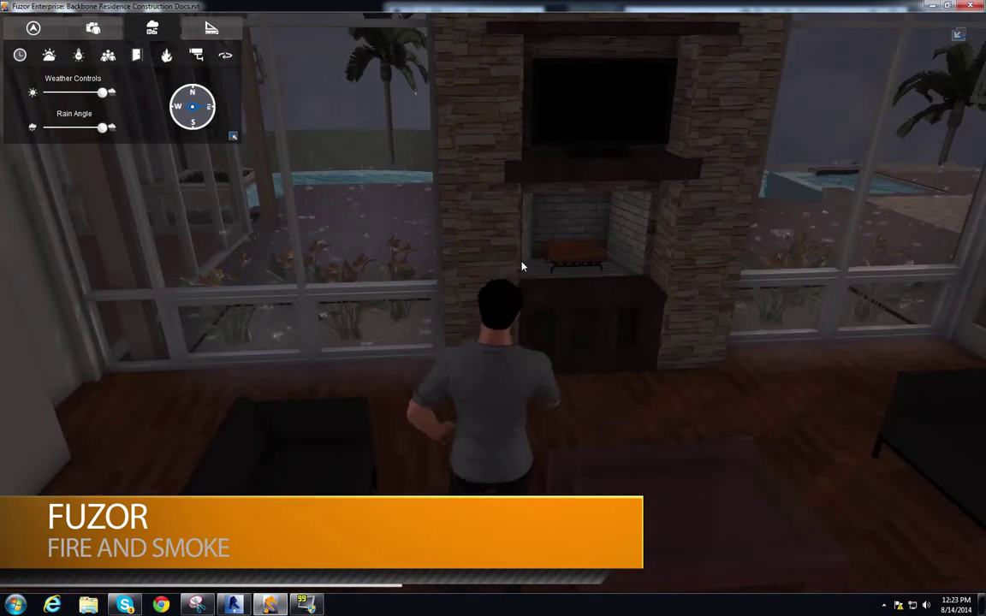
pyautogui.press('Right')
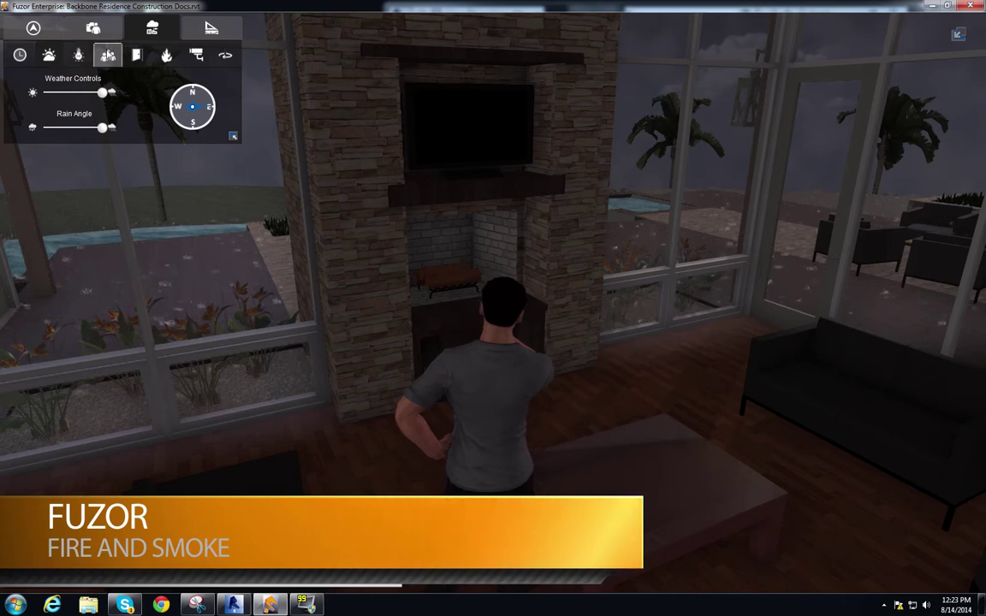
# Place a Small Fire particle effect on the logs in the living room fireplace.
pyautogui.click(168, 57)
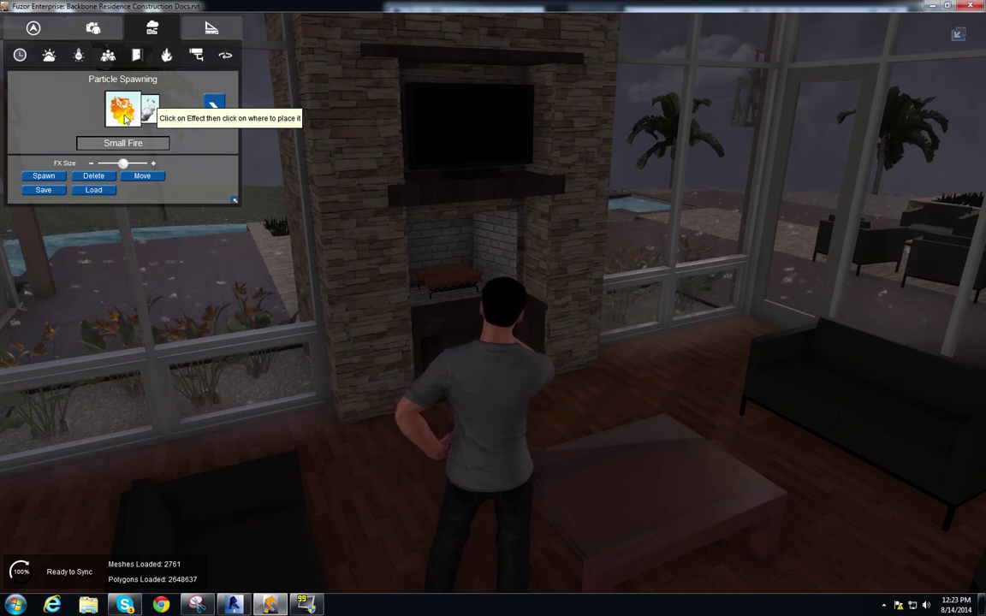
pyautogui.click(135, 122)
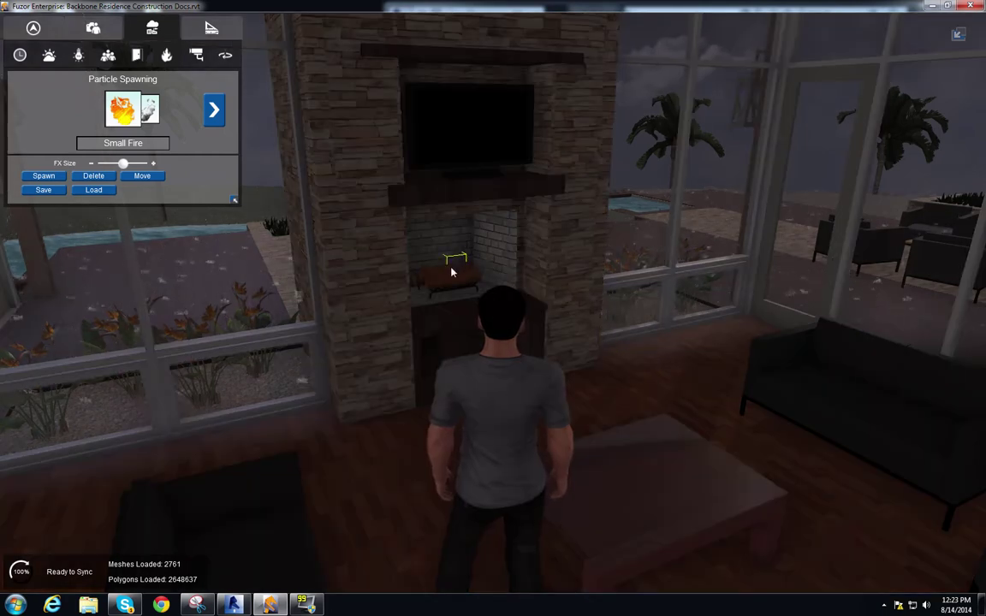
pyautogui.click(447, 276)
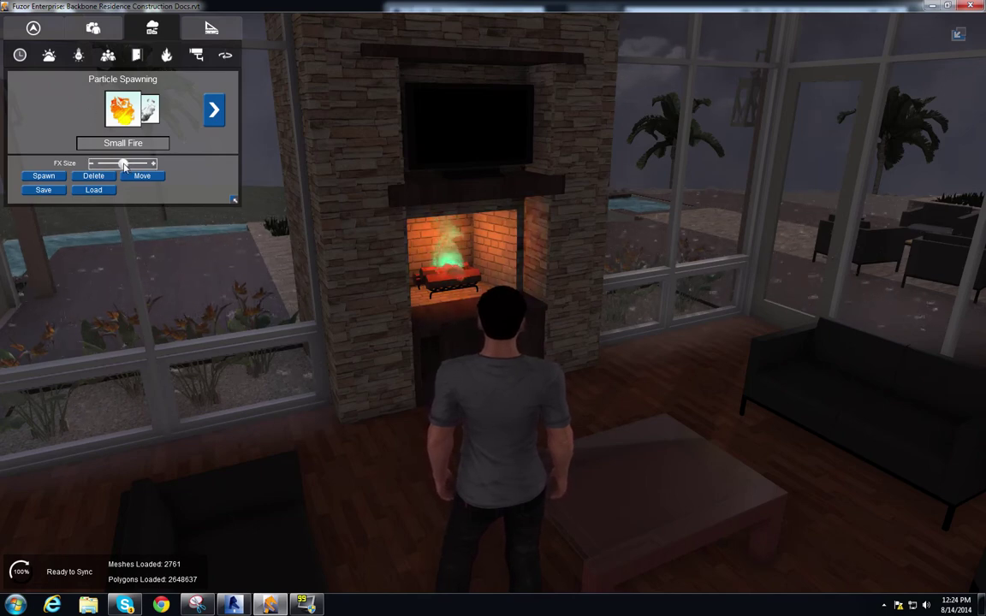
pyautogui.moveTo(123, 165)
pyautogui.mouseDown()
pyautogui.moveTo(108, 164)
pyautogui.moveTo(149, 165)
pyautogui.moveTo(122, 167)
pyautogui.mouseUp()
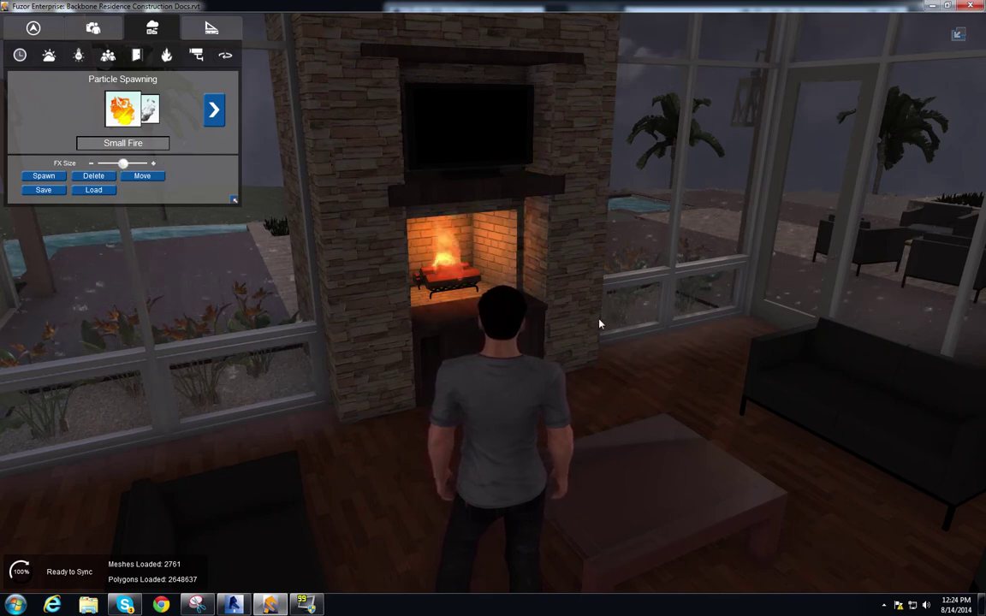
# Select the flat-screen TV above the fireplace and open it for editing in Revit.
pyautogui.moveTo(614, 359); pyautogui.dragTo(614, 360, button='right')
pyautogui.press('s')
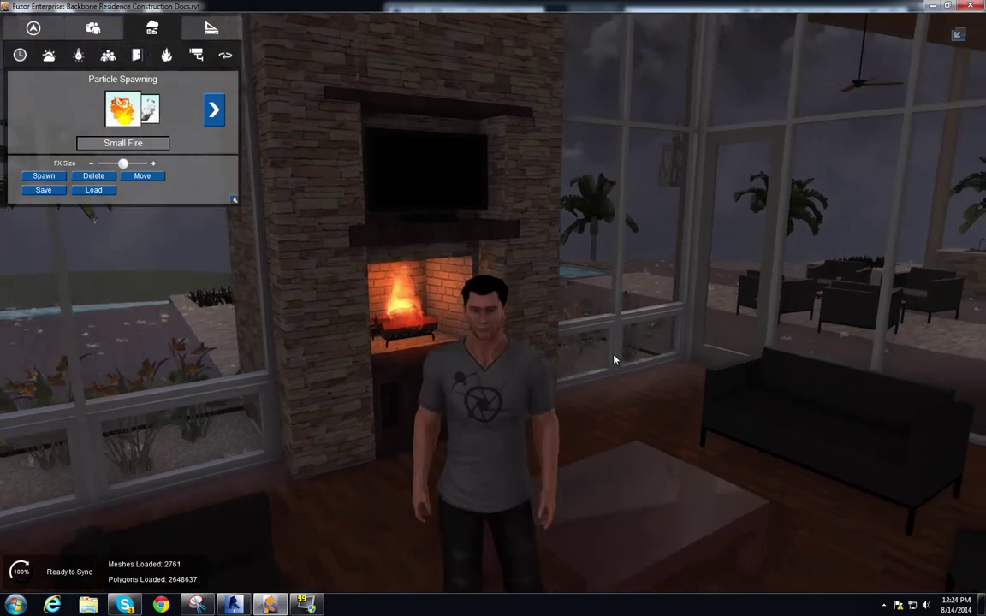
pyautogui.press('w')
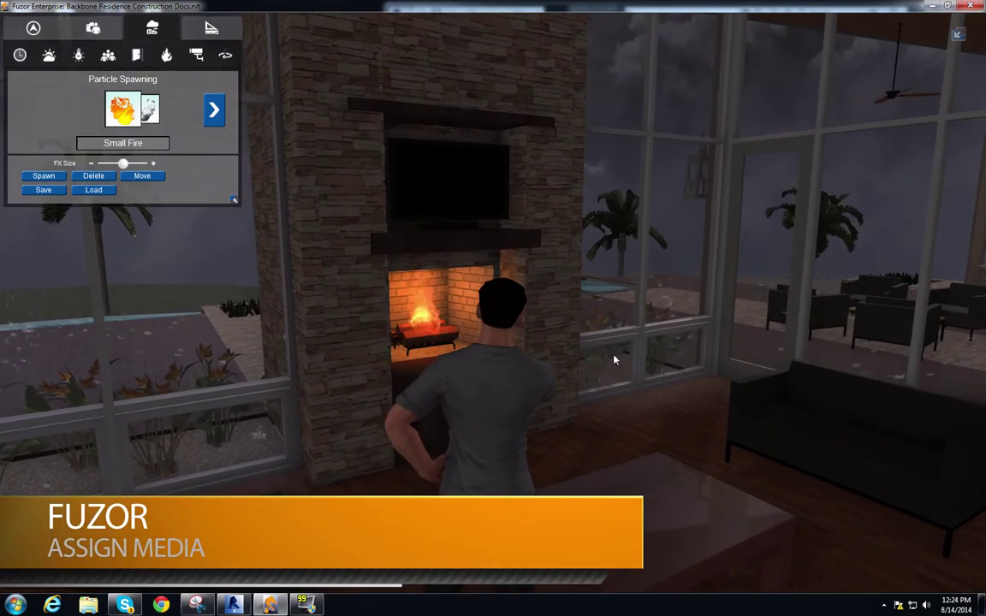
pyautogui.moveTo(614, 360); pyautogui.dragTo(614, 360, button='right')
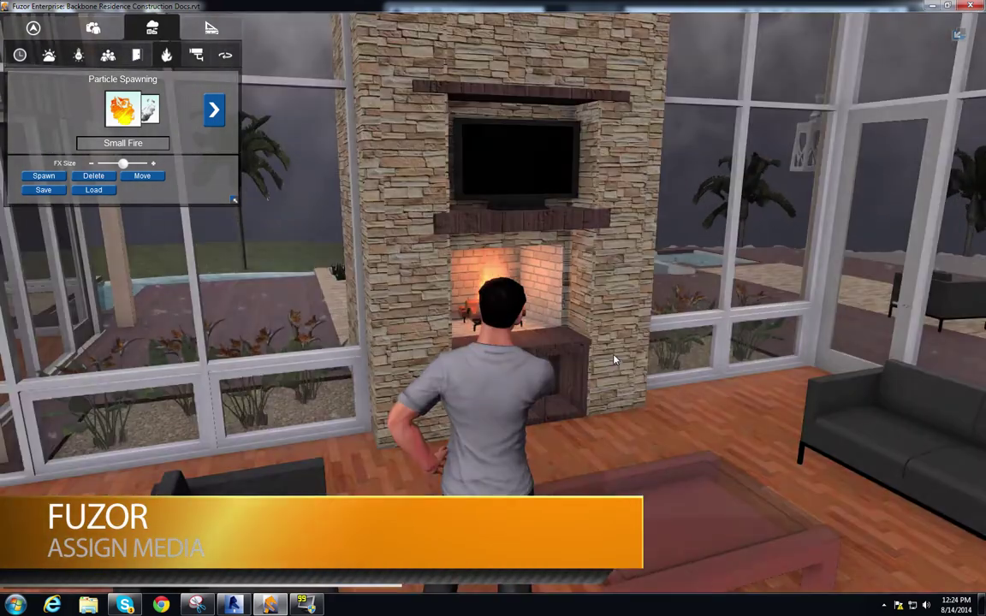
pyautogui.press('d')
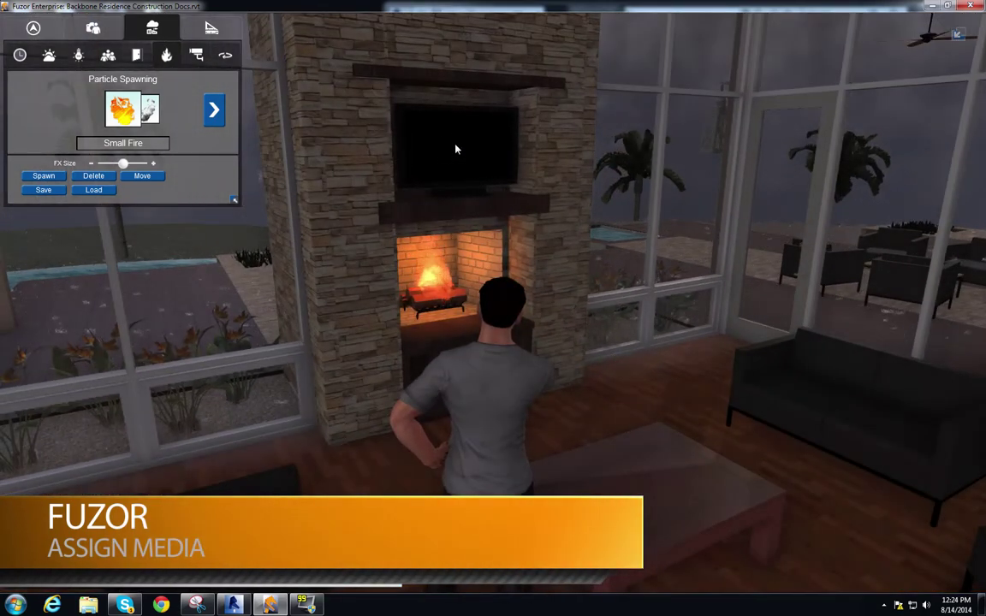
pyautogui.click(455, 149)
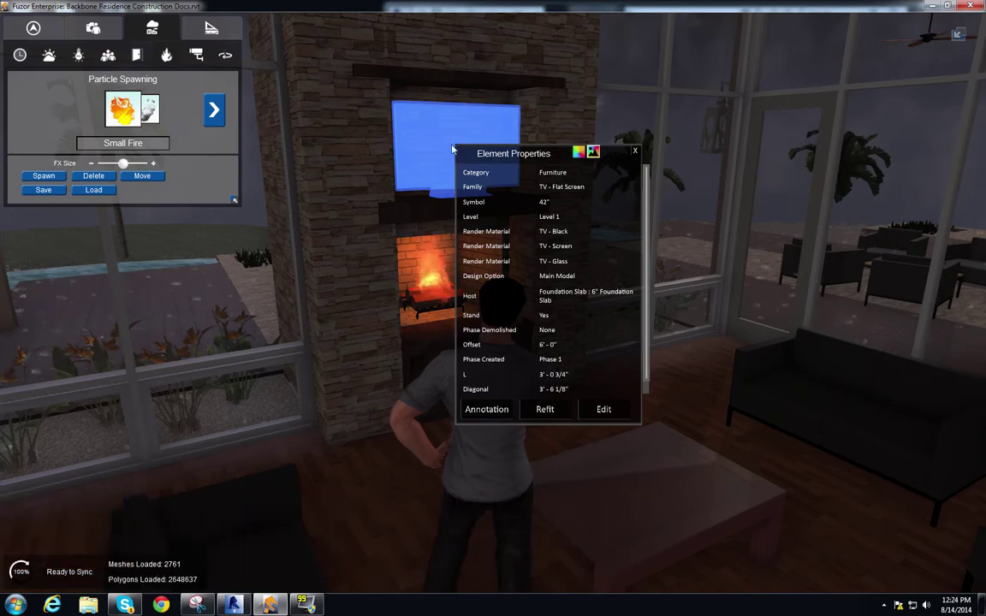
pyautogui.click(610, 411)
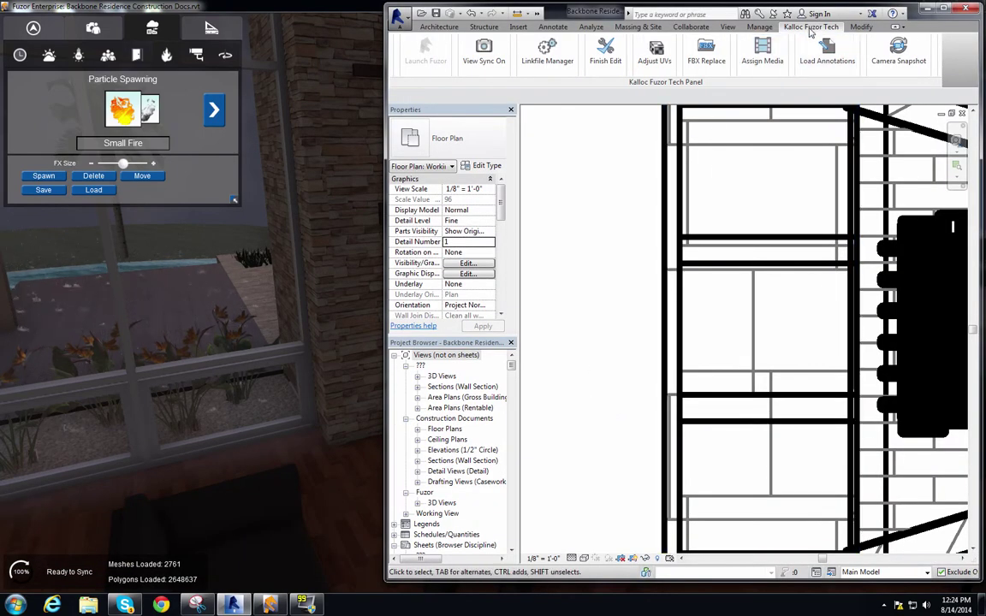
# Start assigning media to the TV and choose Backbone Video.mp4 from the Desktop.
pyautogui.click(769, 64)
pyautogui.moveTo(237, 142); pyautogui.dragTo(412, 125)
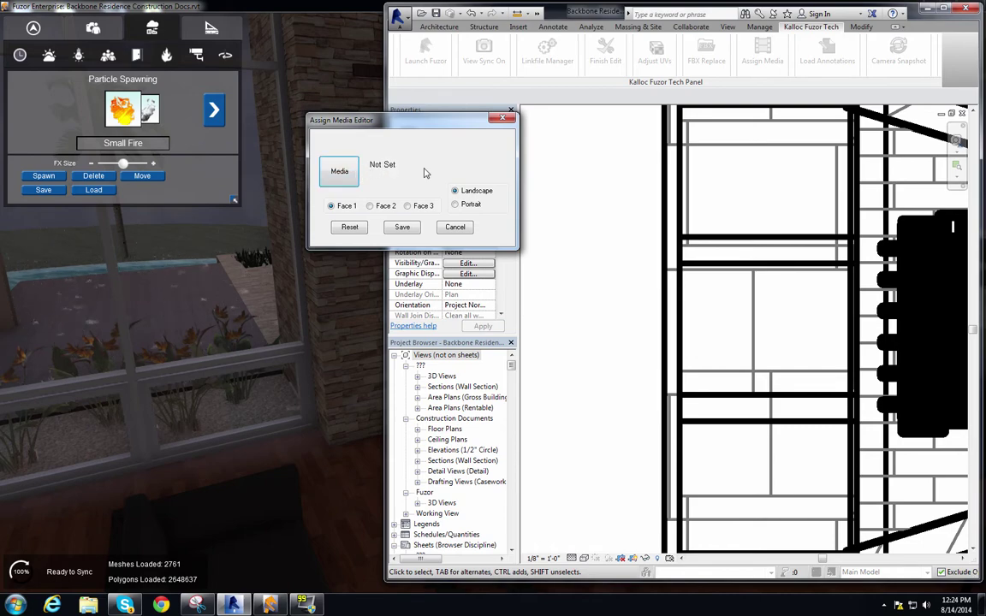
pyautogui.click(340, 172)
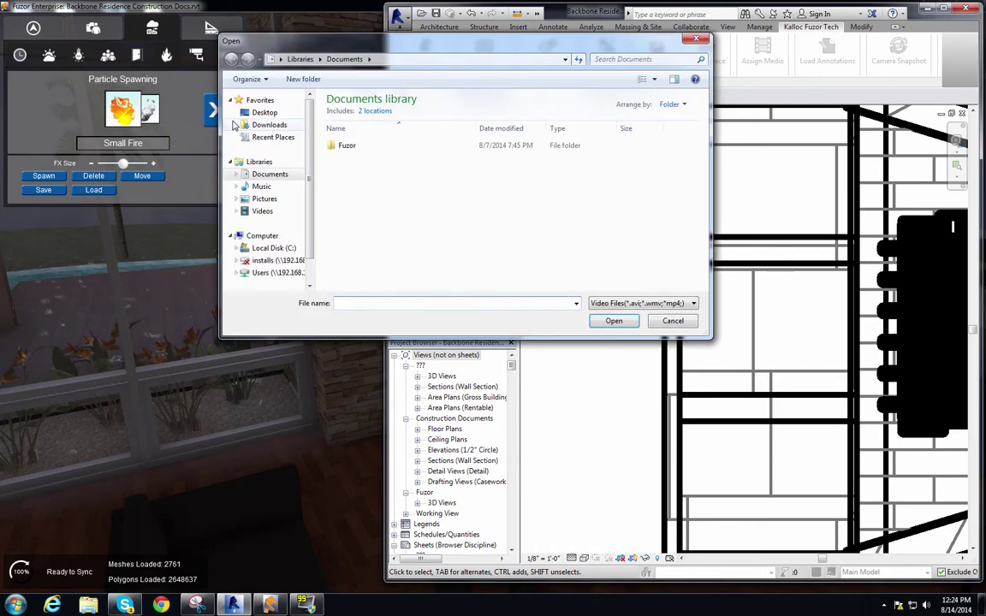
pyautogui.click(261, 113)
pyautogui.moveTo(706, 126); pyautogui.dragTo(708, 202)
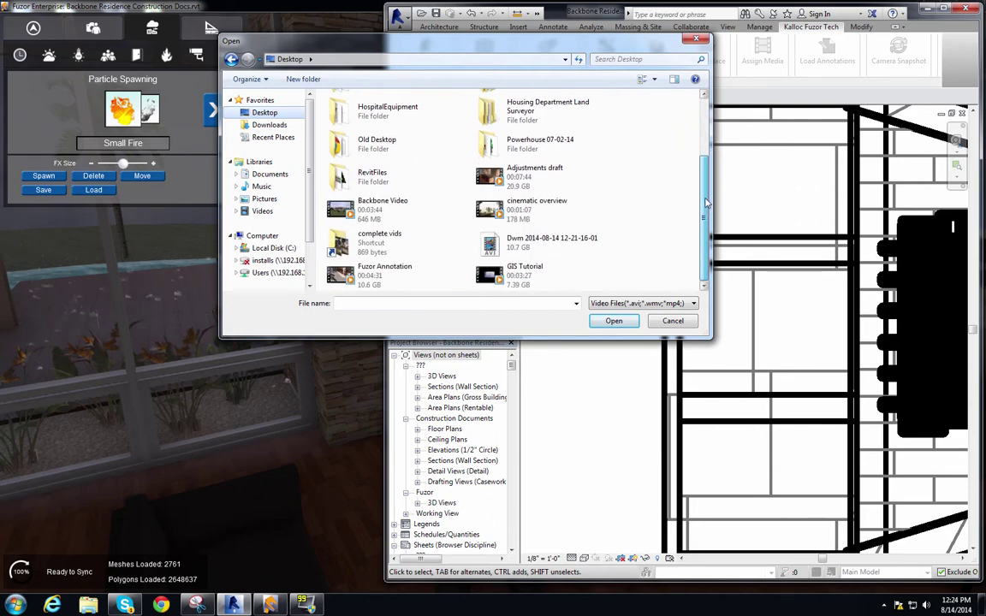
pyautogui.doubleClick(361, 199)
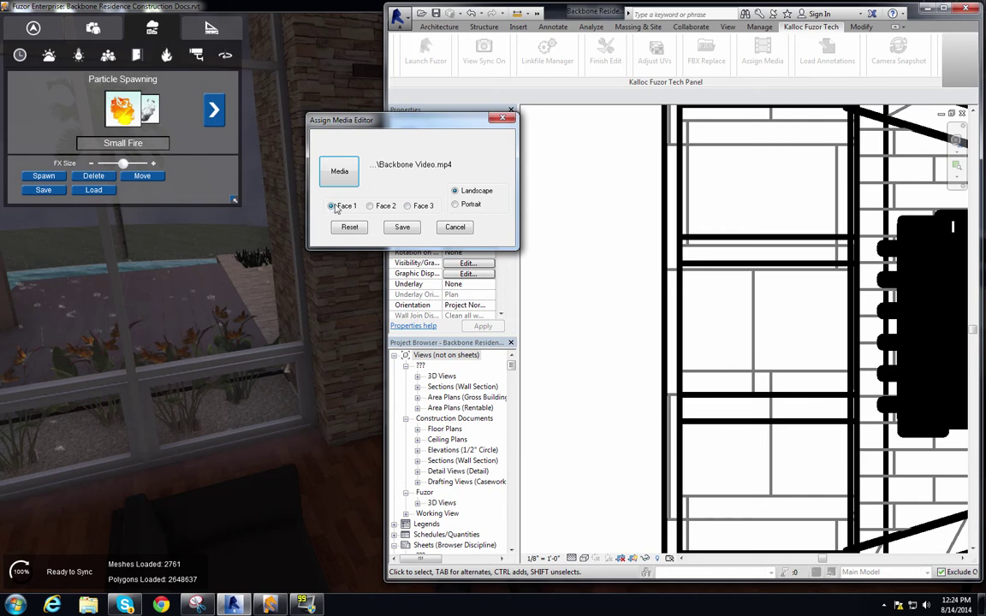
# Apply the video to Face 3 of the TV, save the assignment, and return to Fuzor to view the screen playing.
pyautogui.click(409, 206)
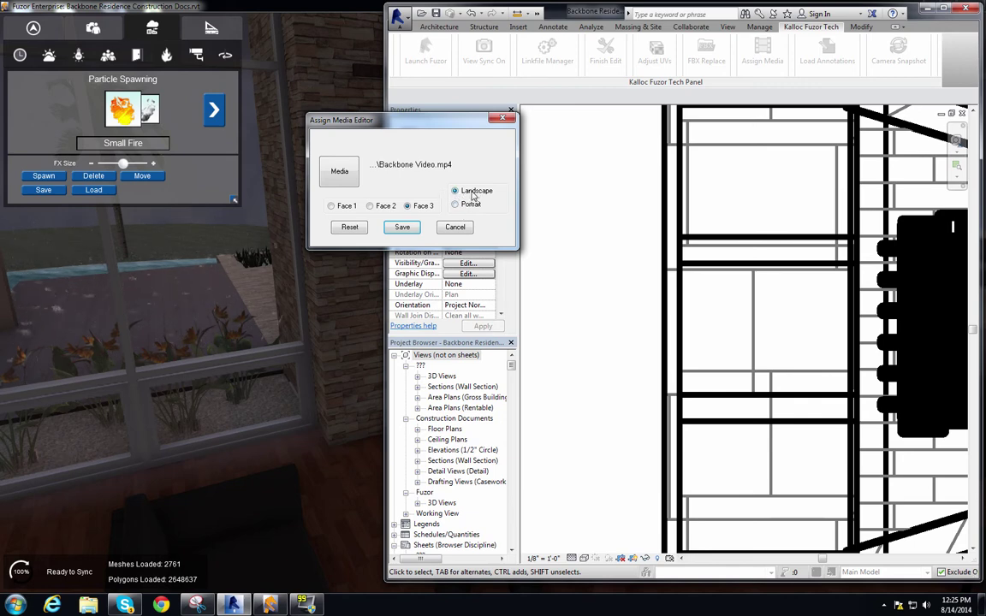
pyautogui.click(401, 228)
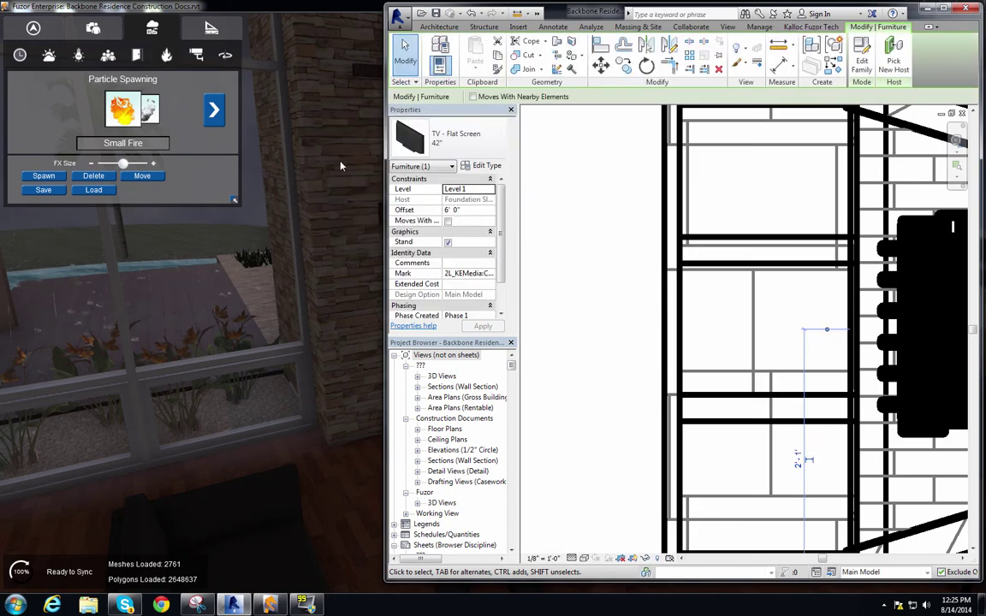
pyautogui.click(340, 165)
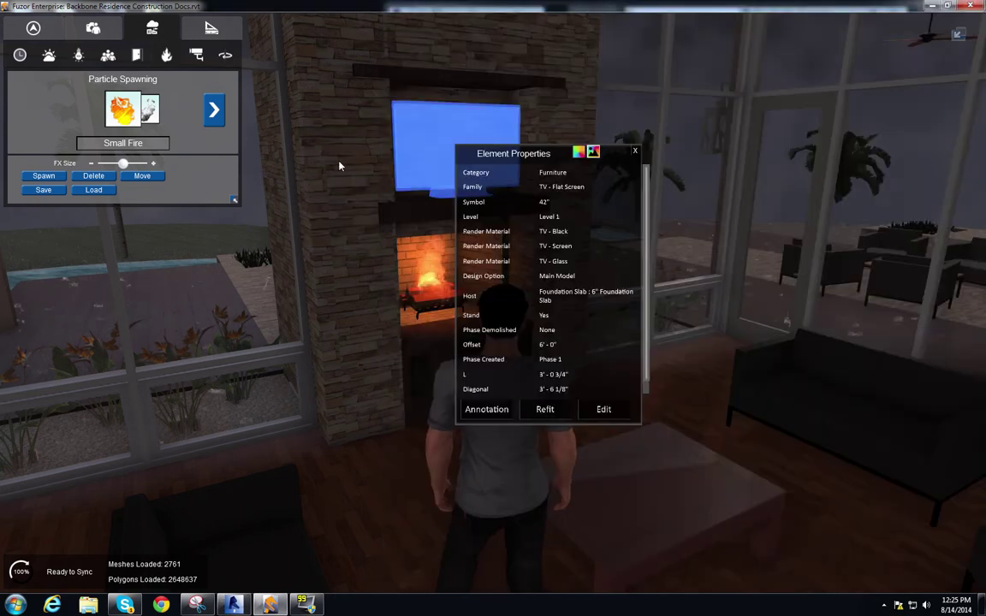
pyautogui.click(637, 152)
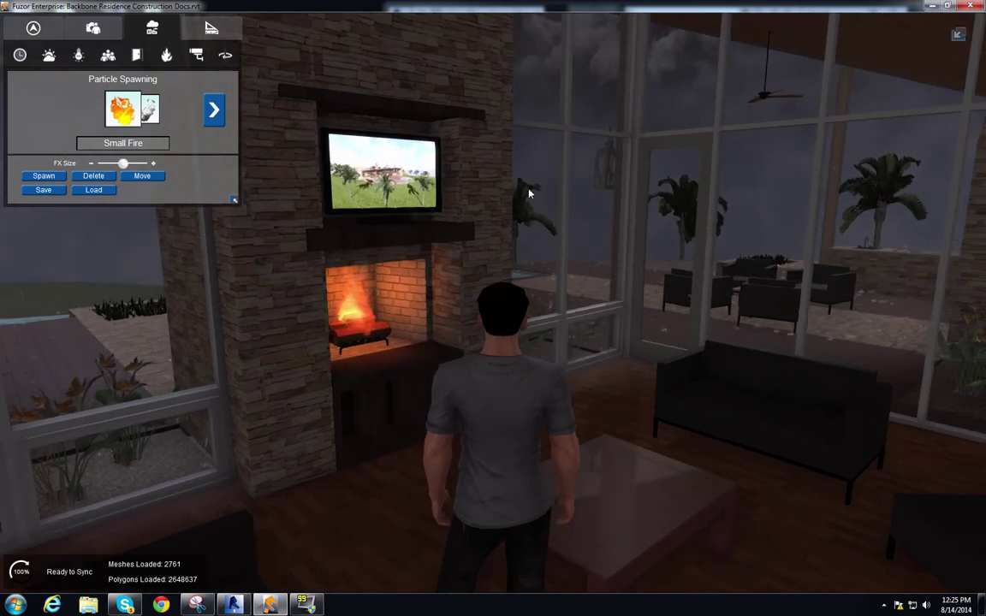
pyautogui.moveTo(552, 269); pyautogui.dragTo(552, 265, button='right')
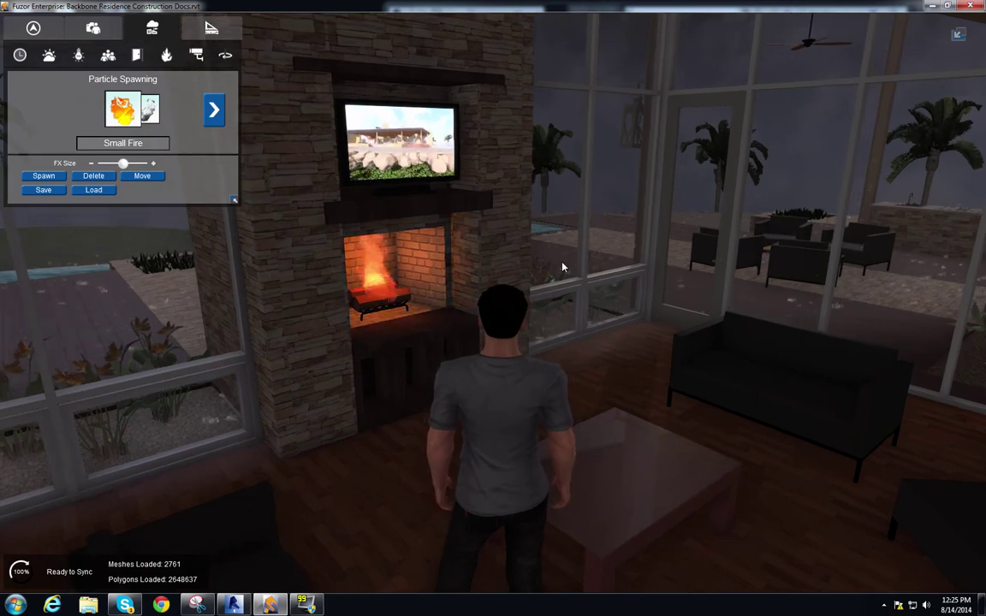